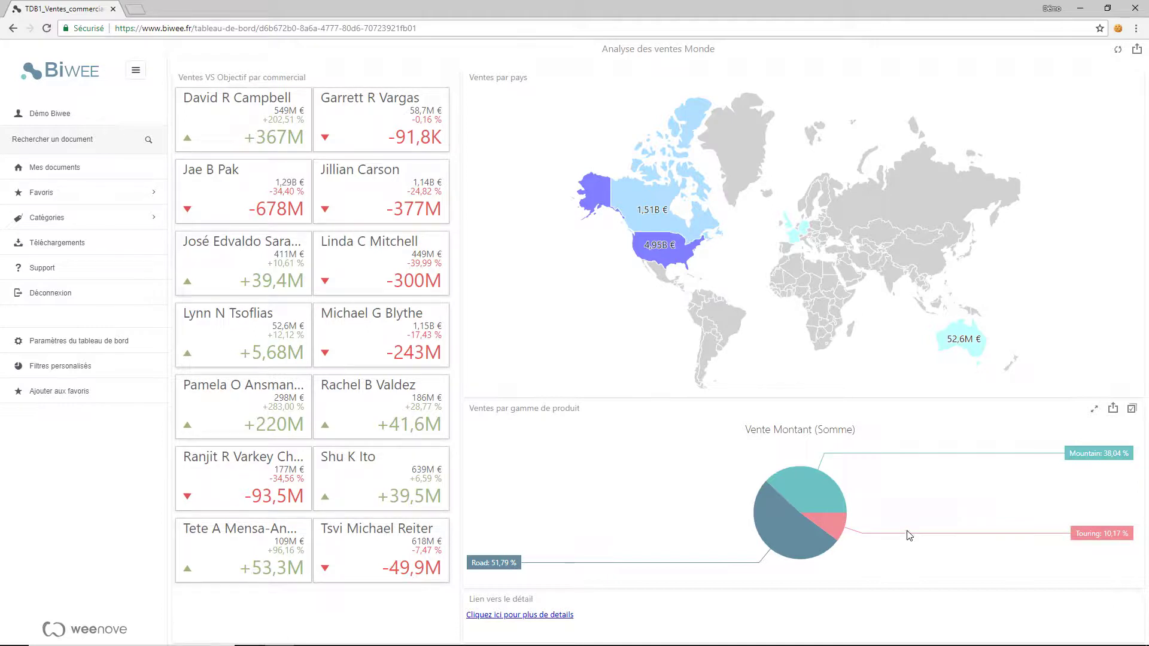
Step: Filter the world sales dashboard on Canada, United States and Mountain using multiple selection, and open its linked details dashboard
left_click(1131, 77)
left_click(658, 216)
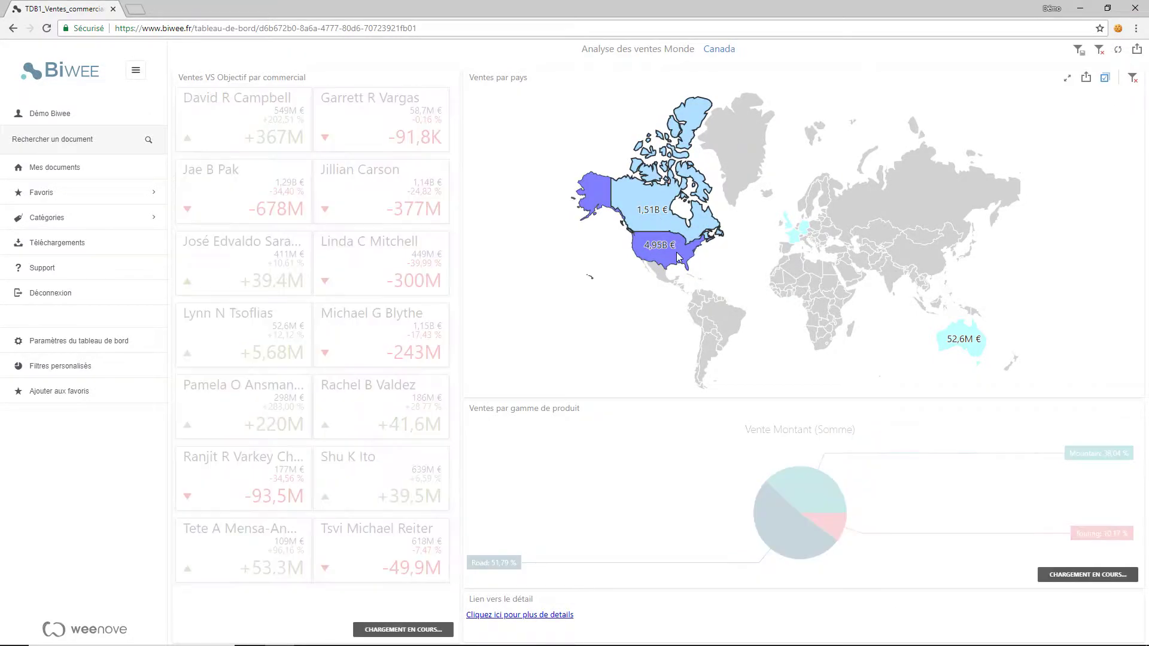
left_click(661, 258)
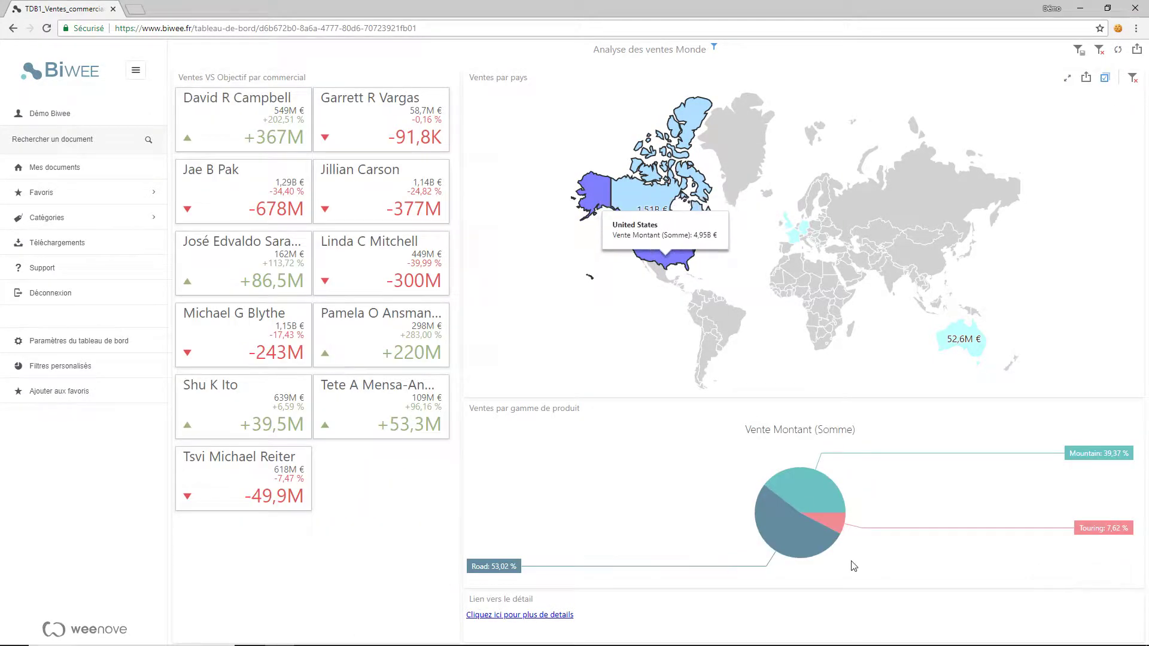
left_click(803, 490)
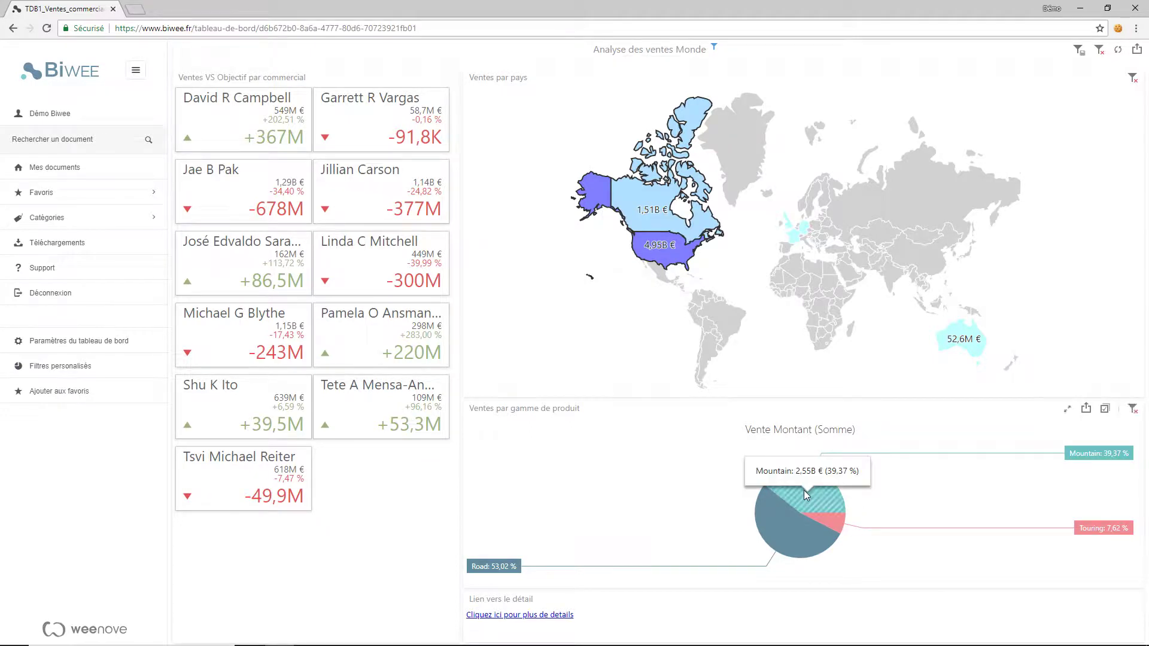
left_click(545, 622)
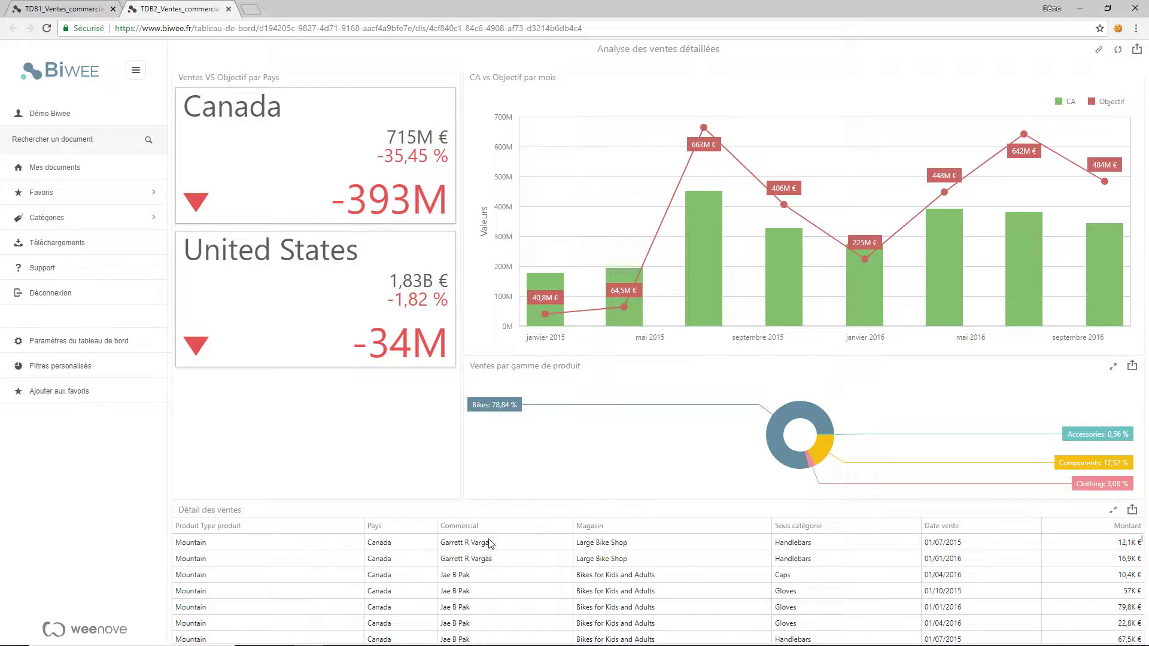
mouse_move(1101, 53)
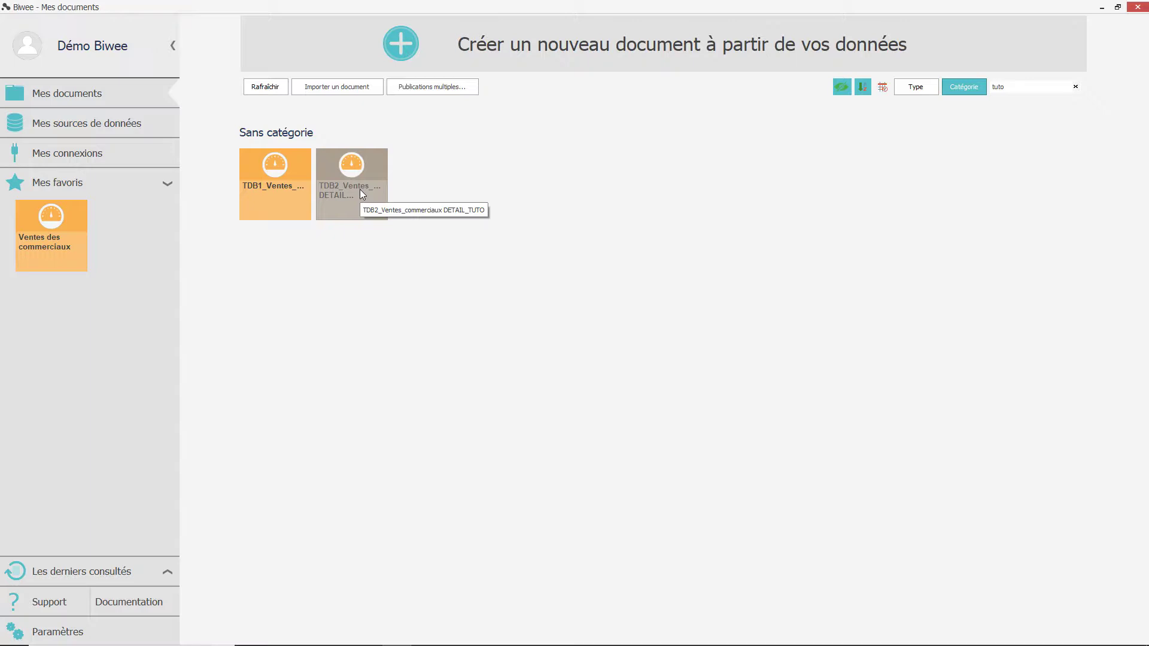
Step: In the Biwee desktop application, open the TDB1_Ventes_commerciaux_TUTO dashboard and its dashboard link configuration
double_click(277, 177)
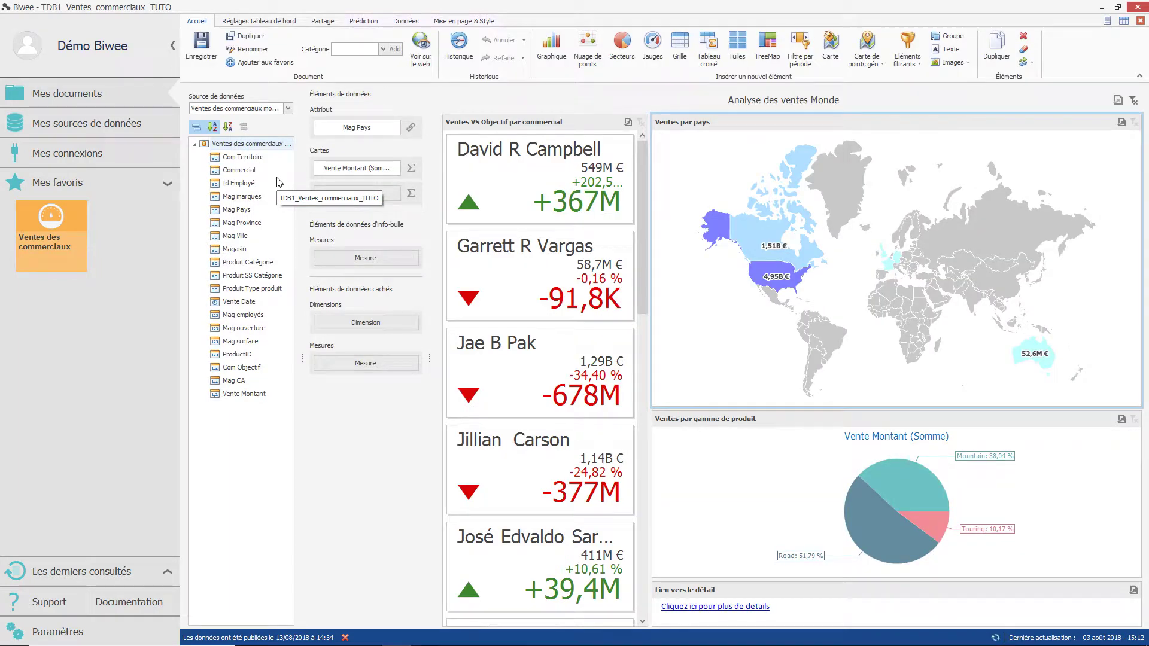
left_click(274, 23)
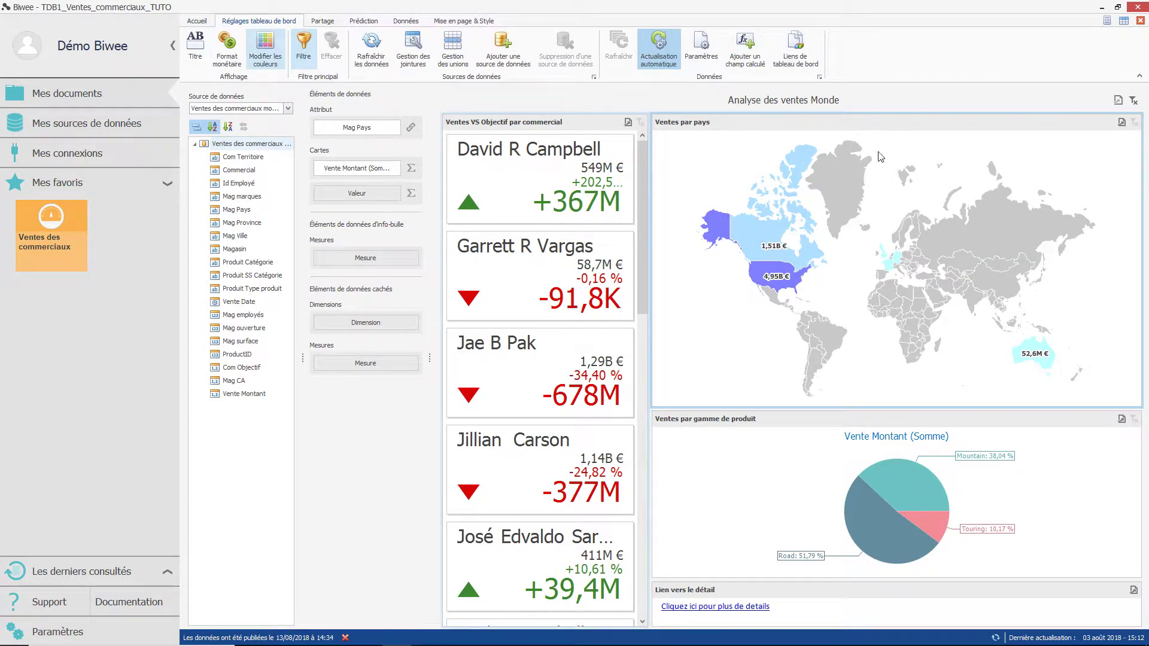
left_click(796, 49)
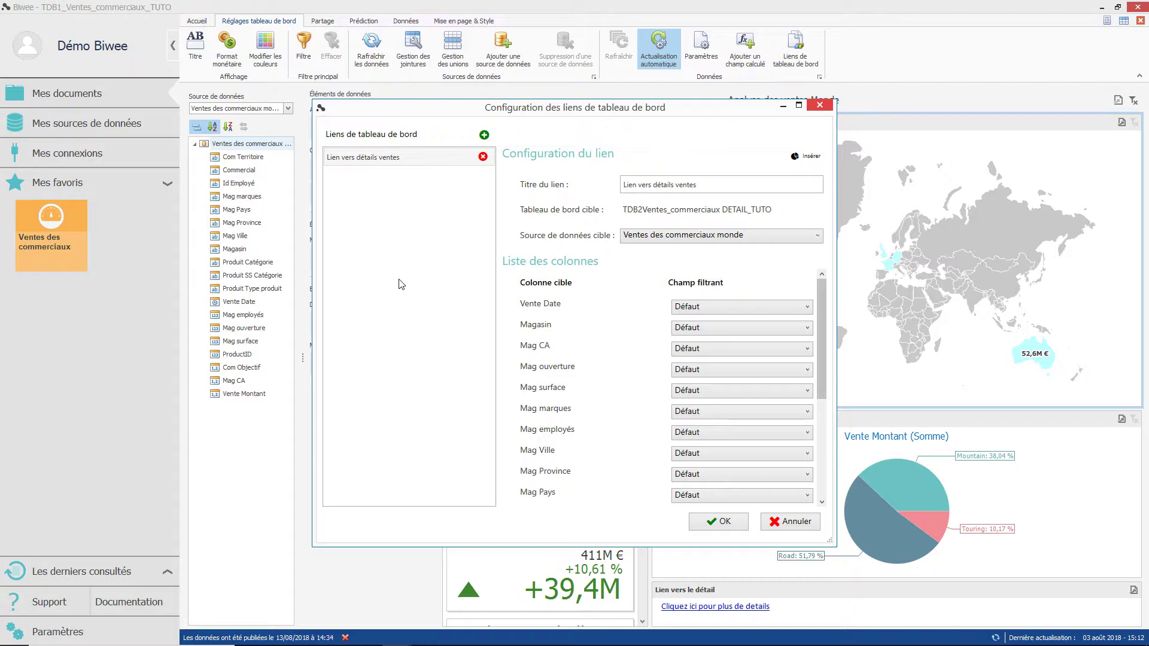
Step: Add a dashboard link titled "Détail ventes" targeting TDB2_Ventes_commerciaux DETAIL_TUTO
left_click(485, 138)
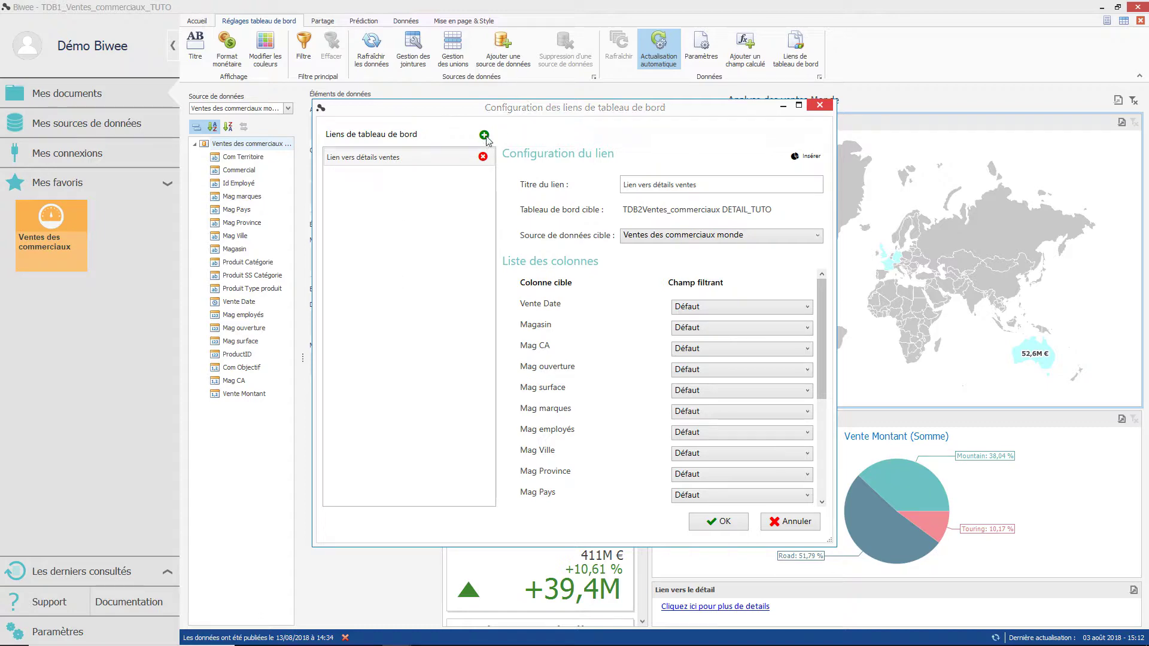
left_click(640, 299)
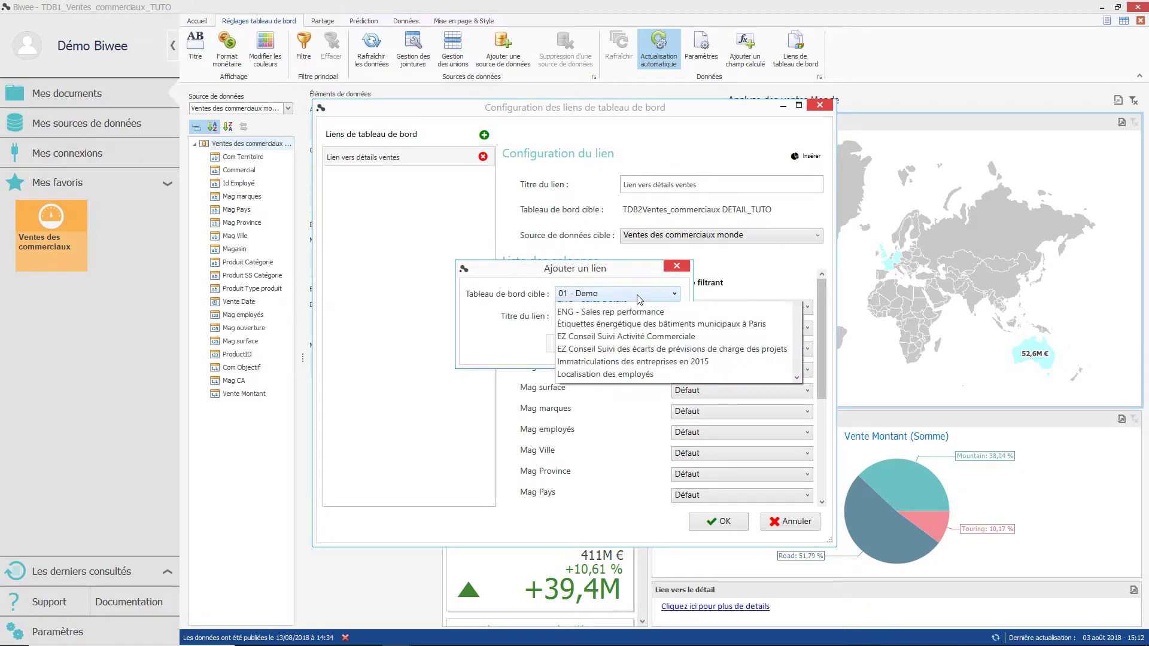
scroll(619, 413, "down", 10)
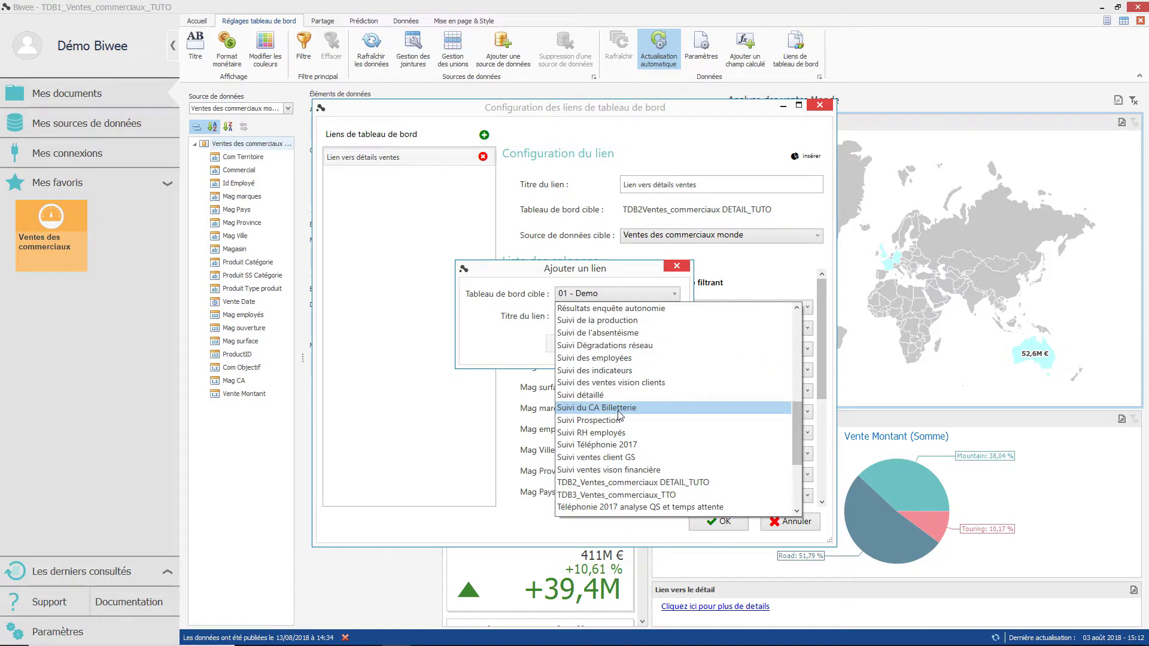
scroll(619, 413, "down", 3)
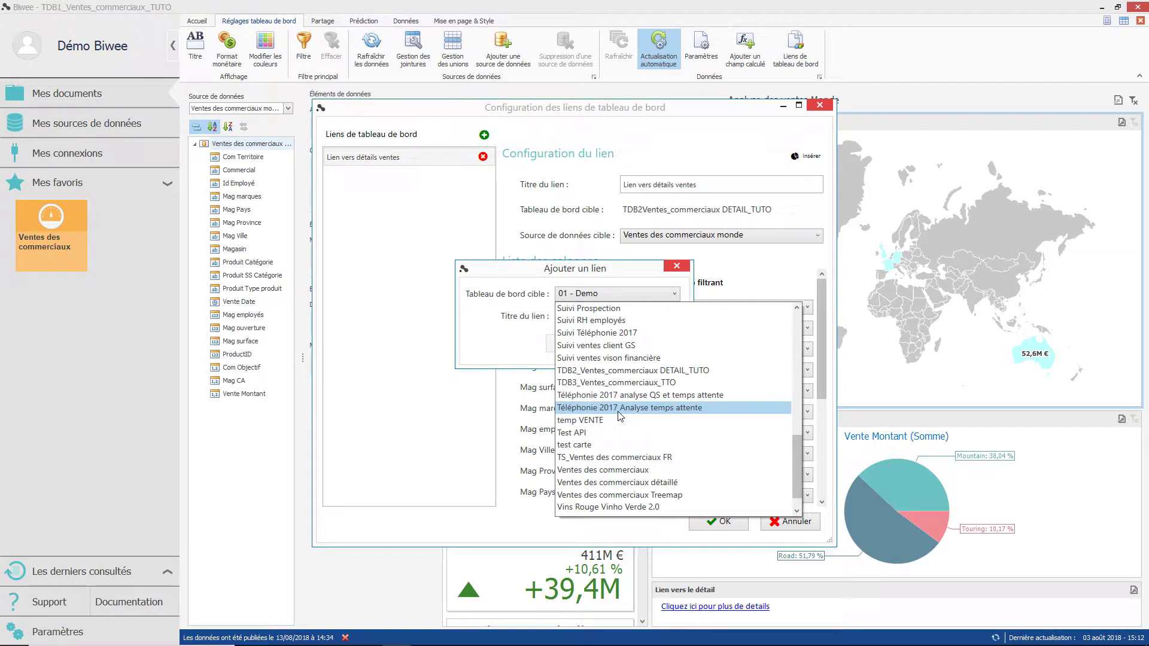
left_click(626, 376)
left_click(576, 318)
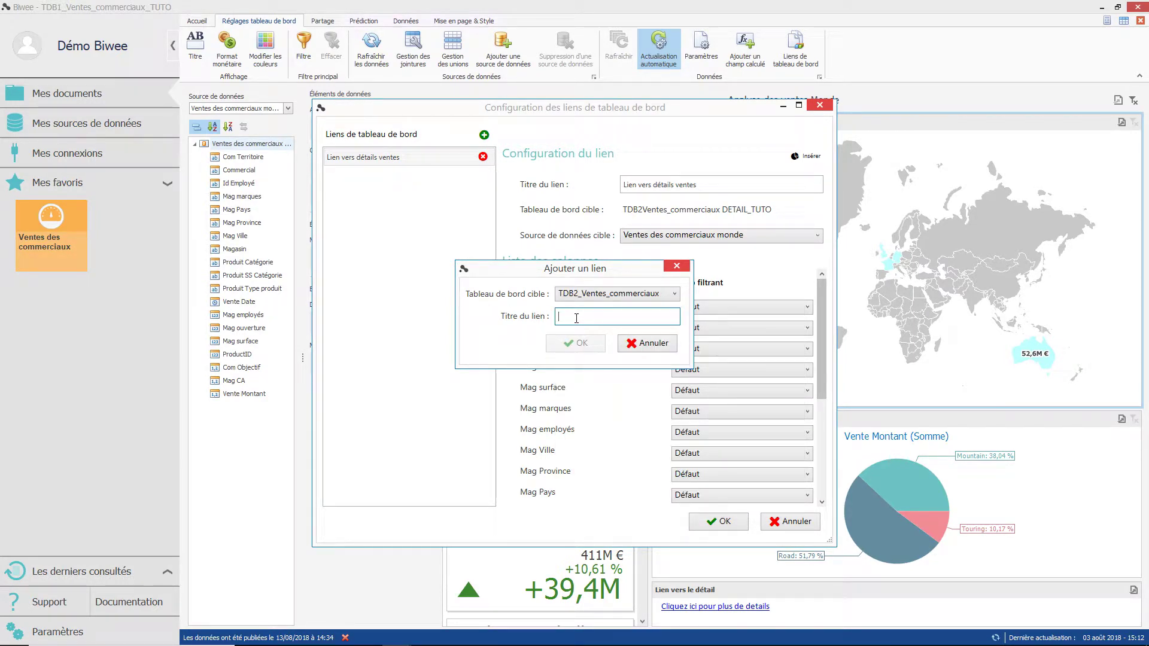
type("D")
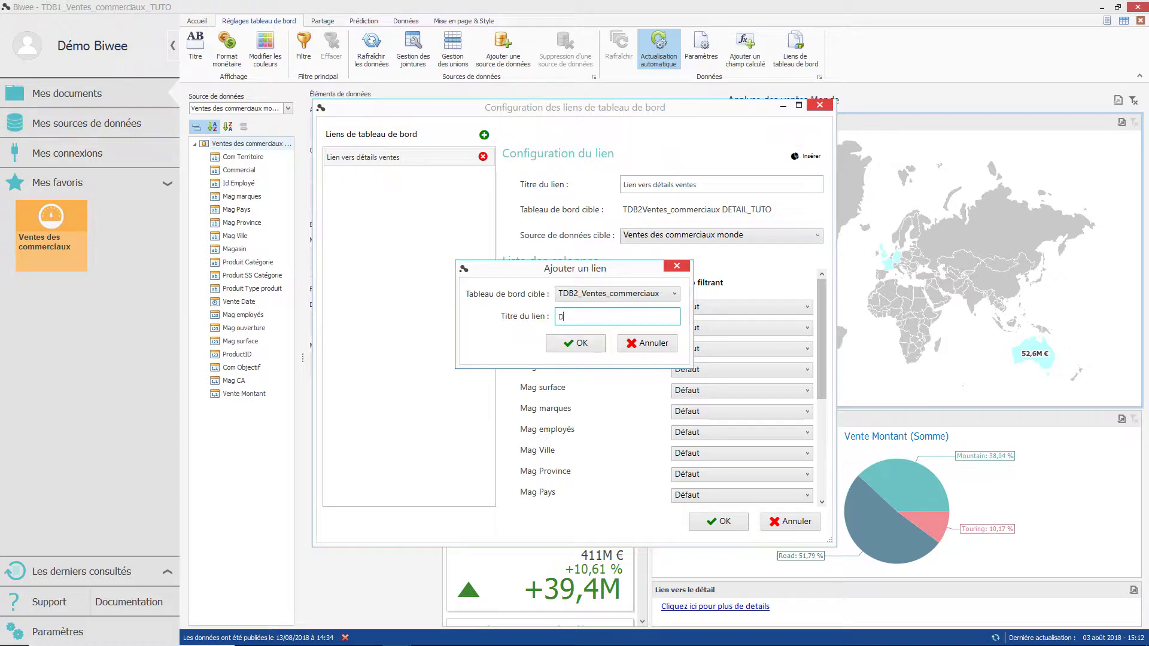
type("étail ventes")
left_click(584, 345)
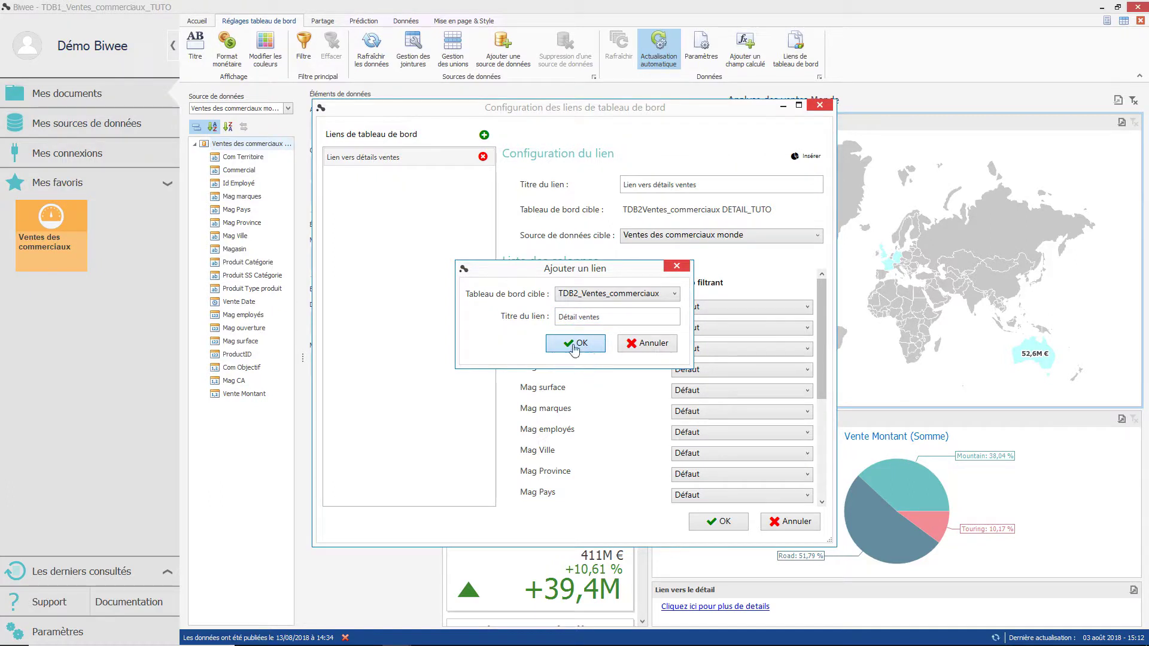
left_click(575, 347)
Step: Review the target columns of the Détail ventes link and the filter options for Vente Date, keeping Défaut
scroll(739, 375, "down", 2)
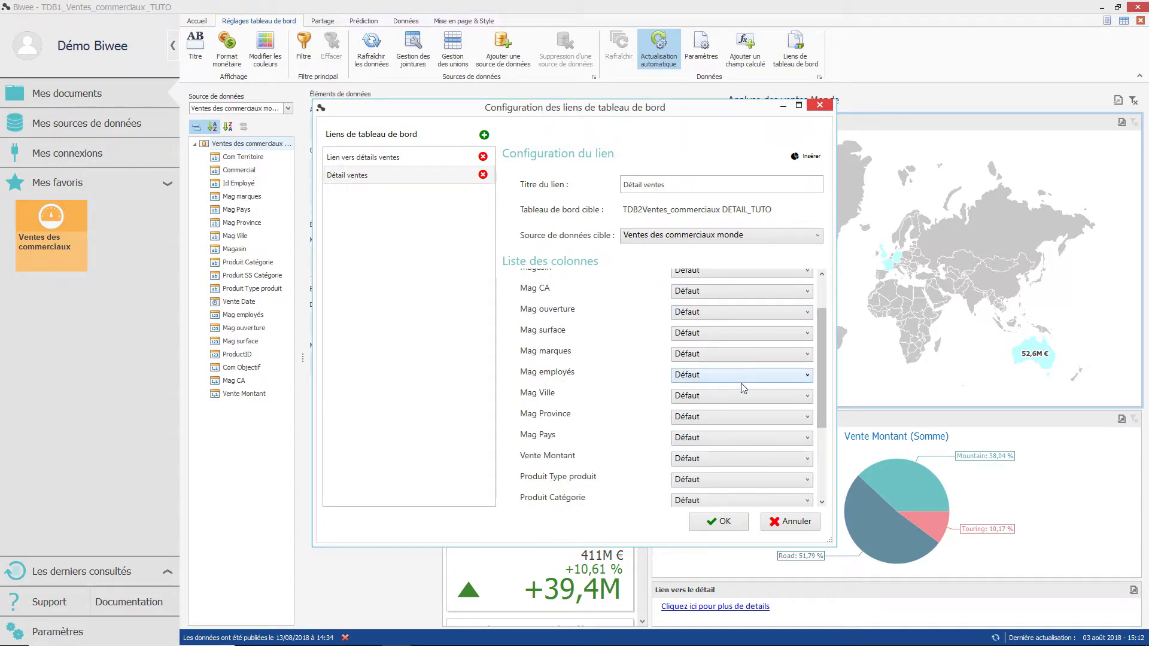
scroll(742, 410, "up", 2)
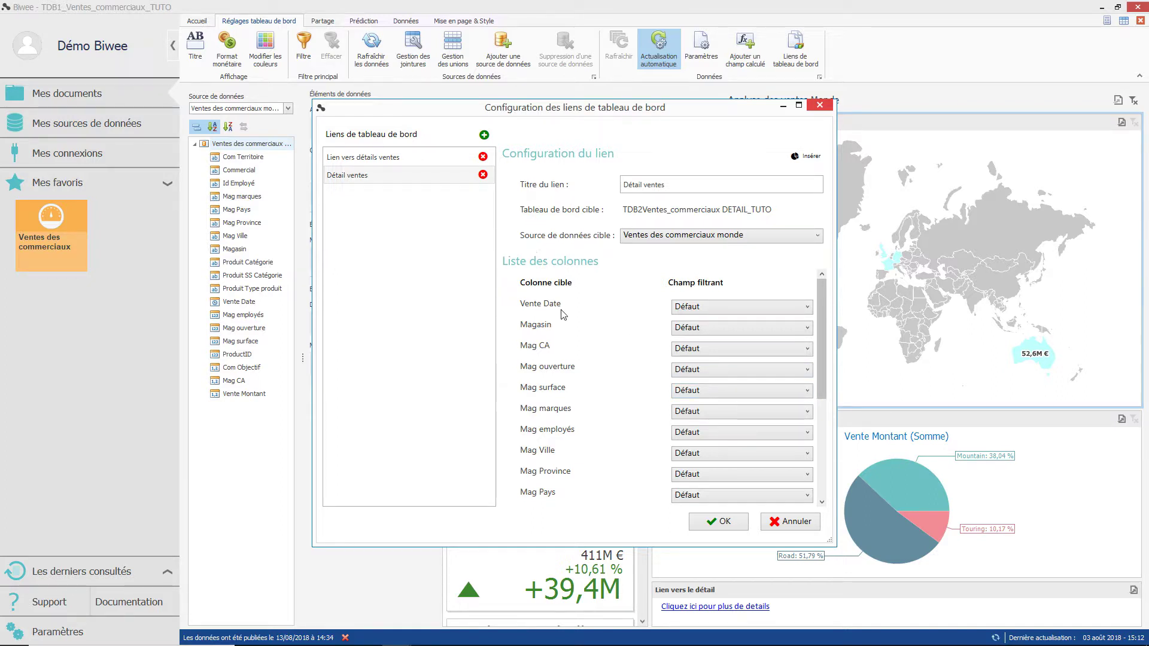
scroll(565, 324, "down", 3)
scroll(571, 350, "up", 3)
left_click(691, 306)
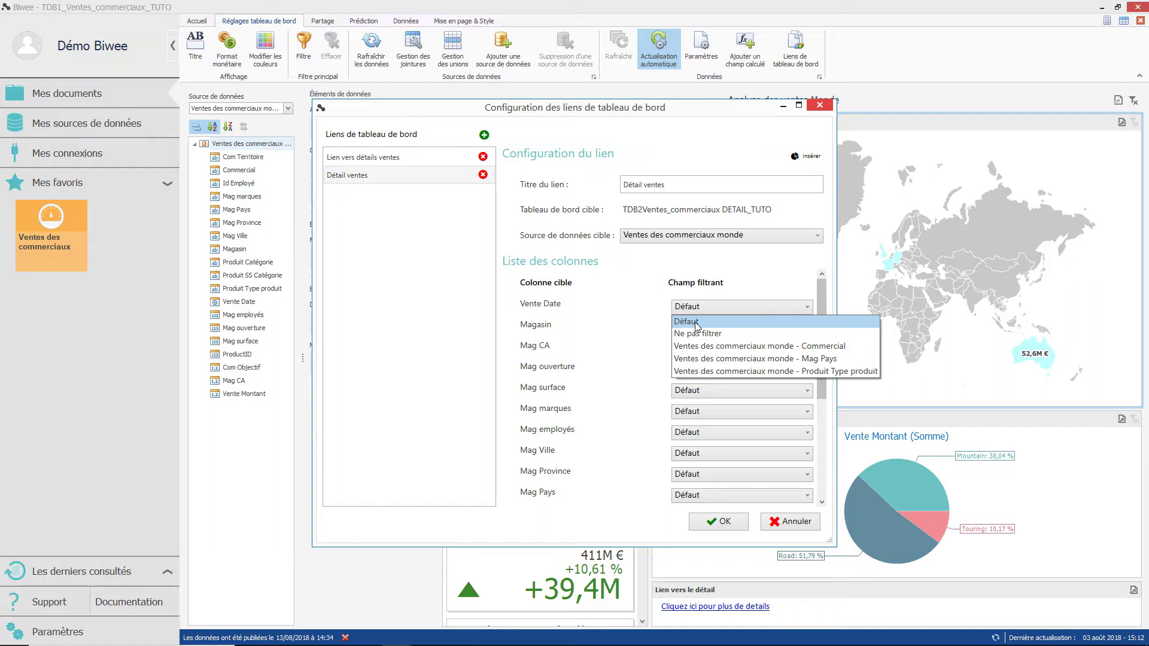
left_click(696, 322)
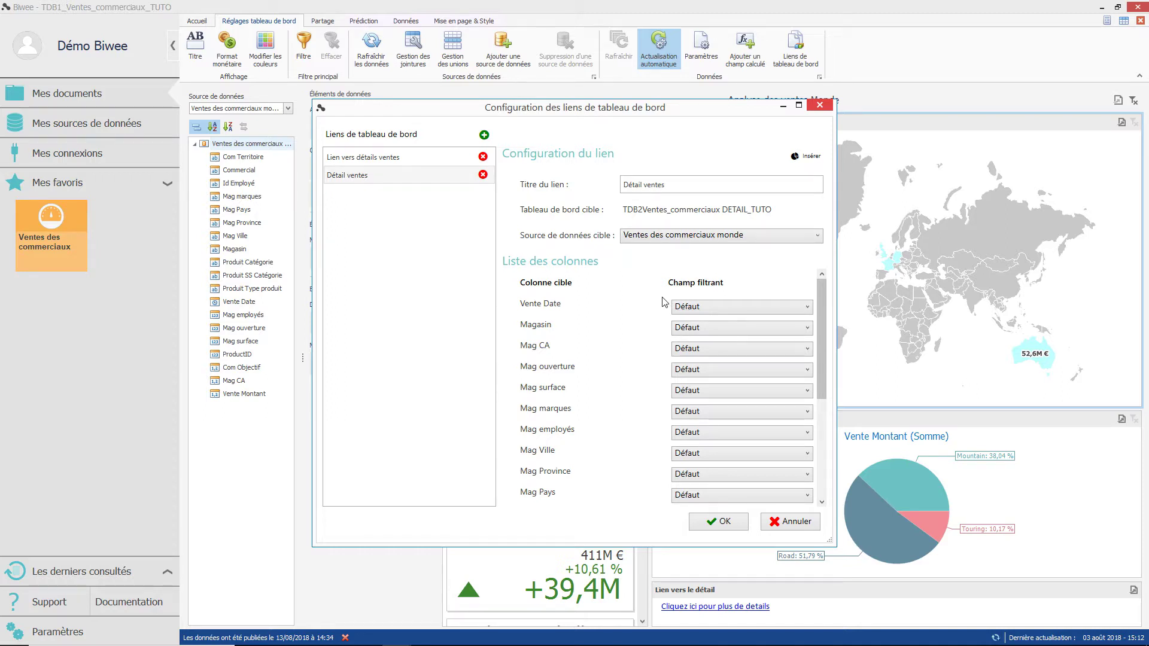
Step: Set the filtering field of the Commercial column to "Ne pas filtrer" for the Détail ventes link
scroll(622, 388, "down", 5)
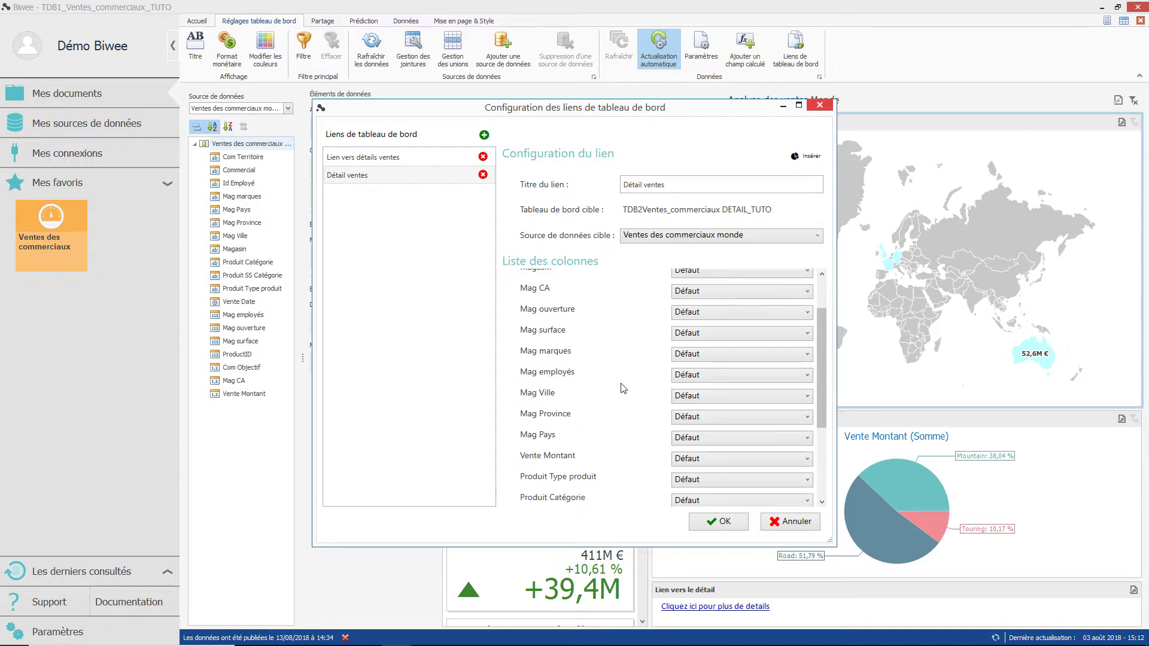
scroll(622, 388, "down", 1)
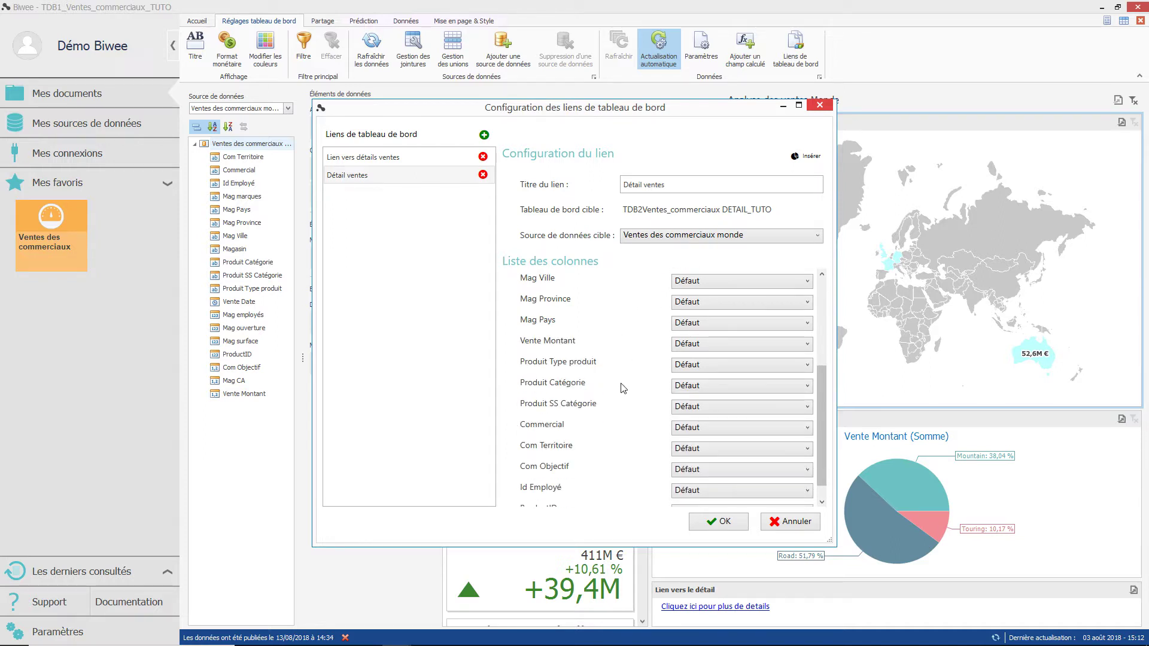
left_click(689, 429)
left_click(698, 455)
Step: Insert the Détail ventes link into the dashboard as an image element using loupe.png and validate the link configuration
left_click(809, 157)
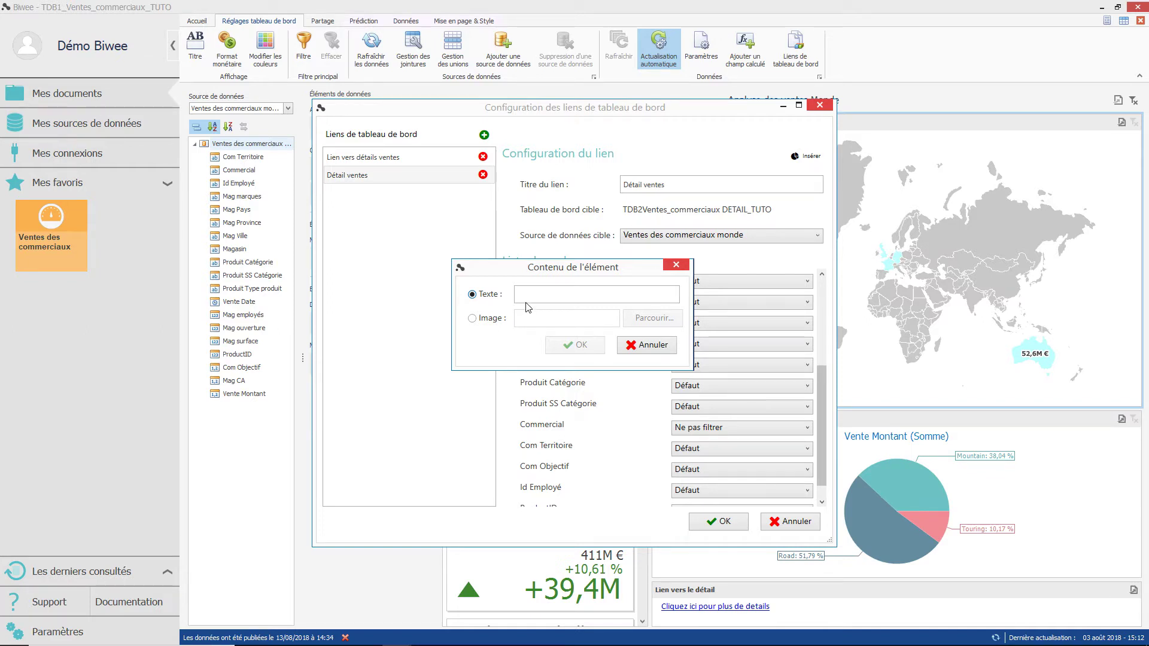
left_click(472, 318)
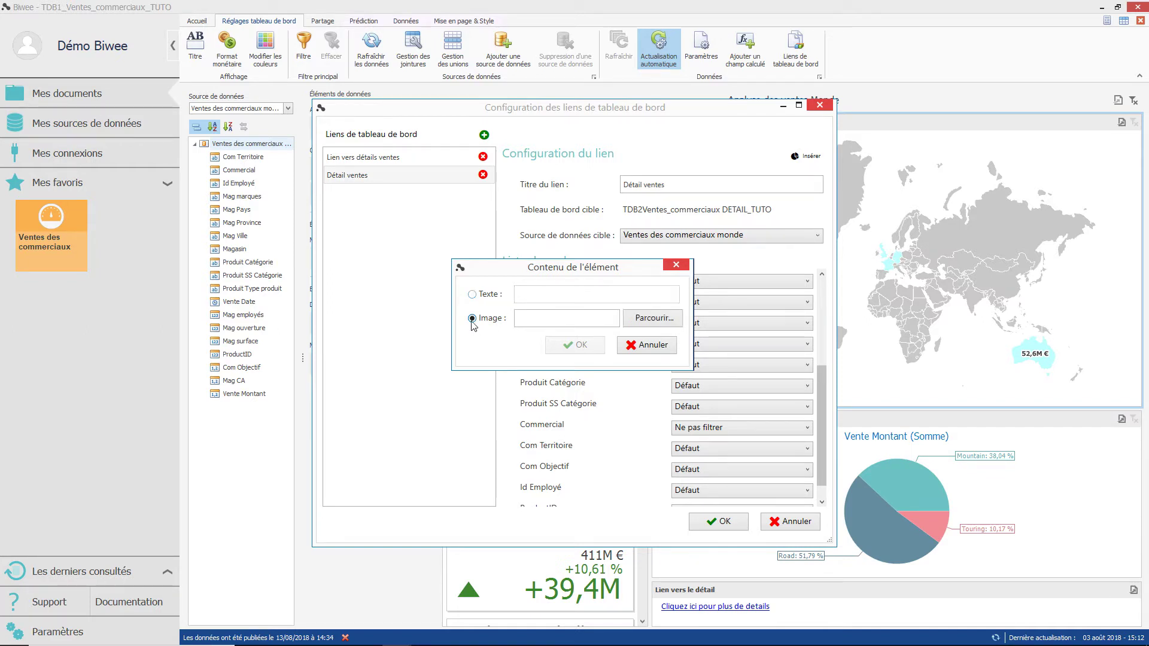
left_click(653, 323)
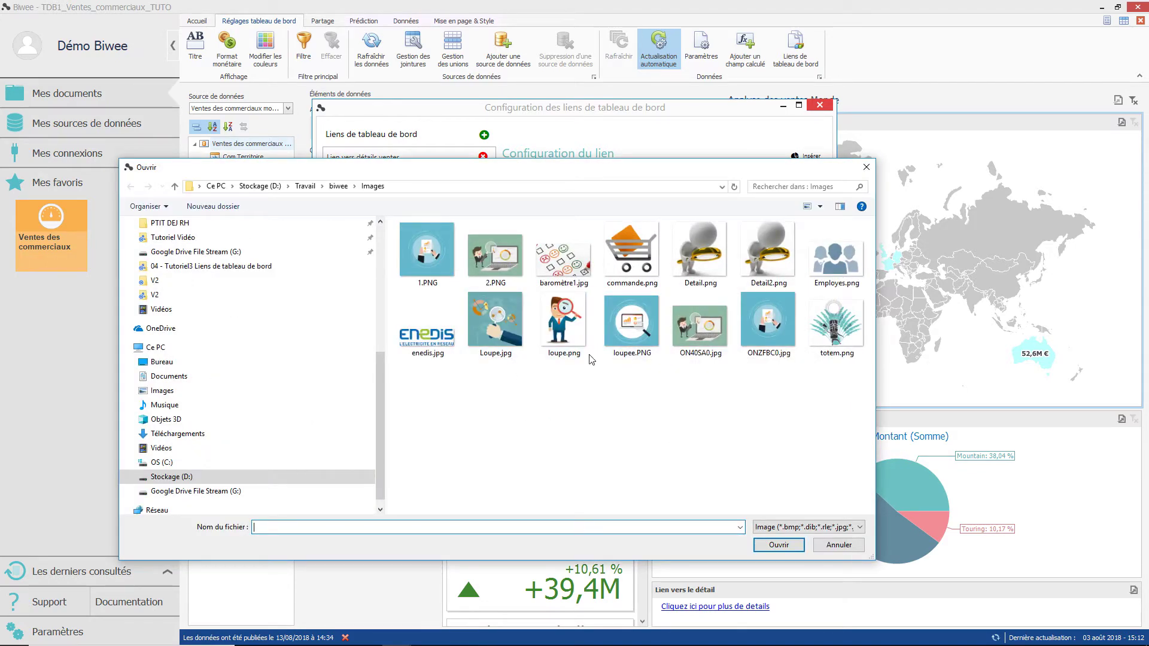
left_click(572, 338)
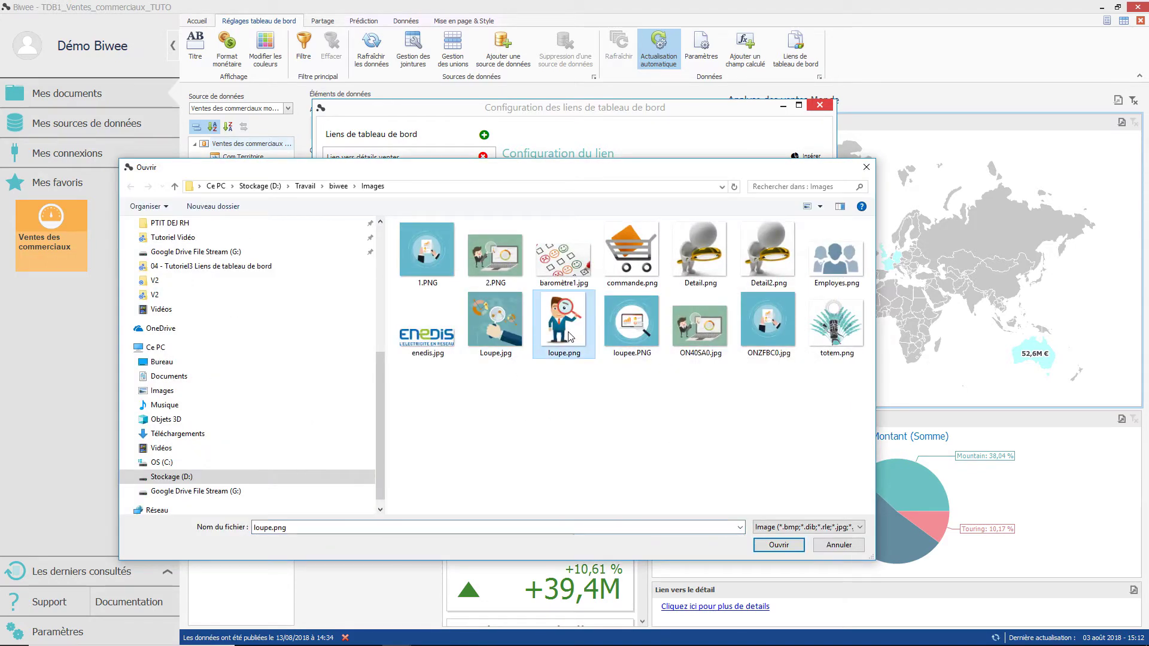
left_click(779, 545)
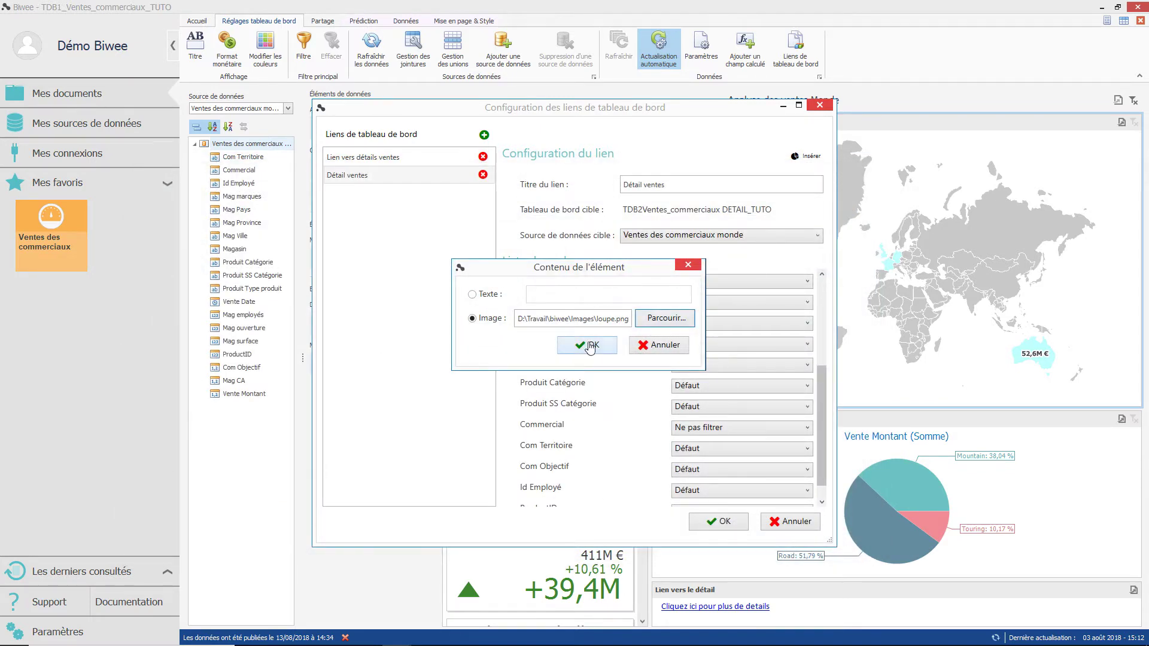
left_click(591, 346)
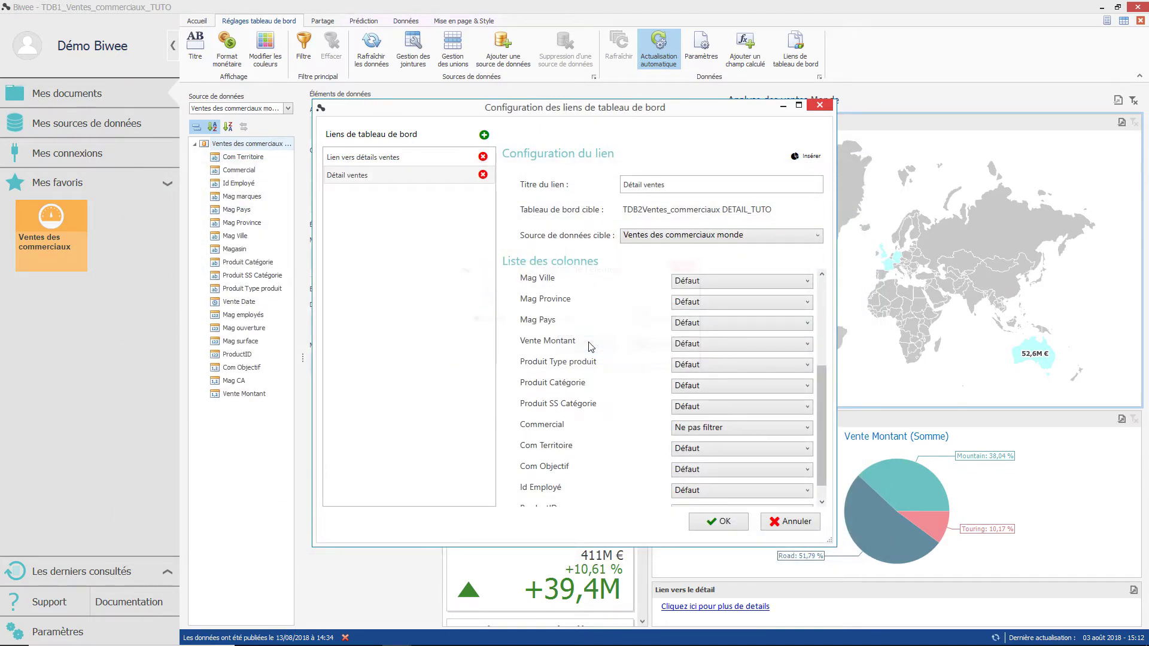
left_click(725, 523)
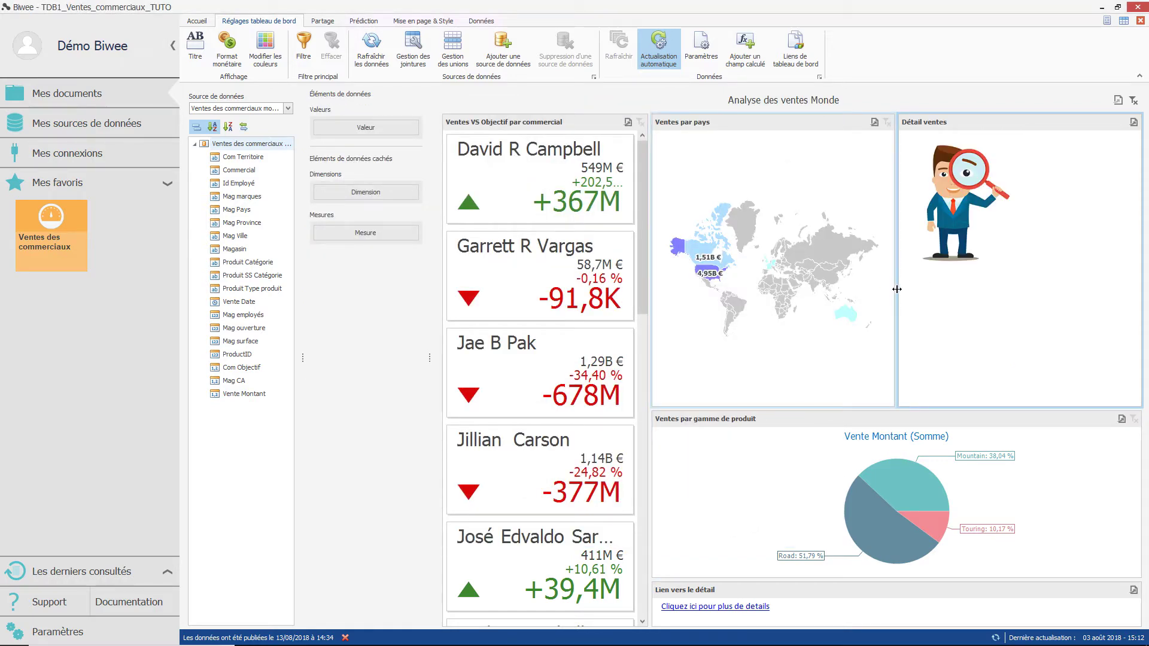
Step: Narrow the Détail ventes image element and move it beneath the Ventes VS Objectif par commercial cards
left_click_drag(896, 289, 985, 290)
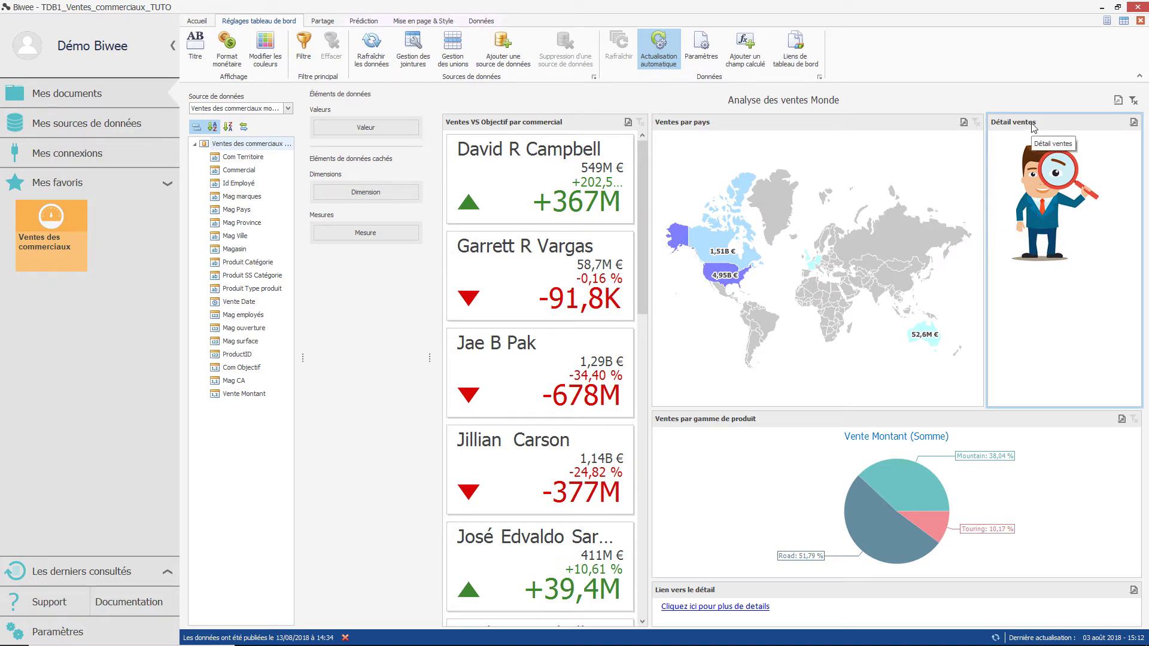
left_click_drag(1034, 128, 564, 599)
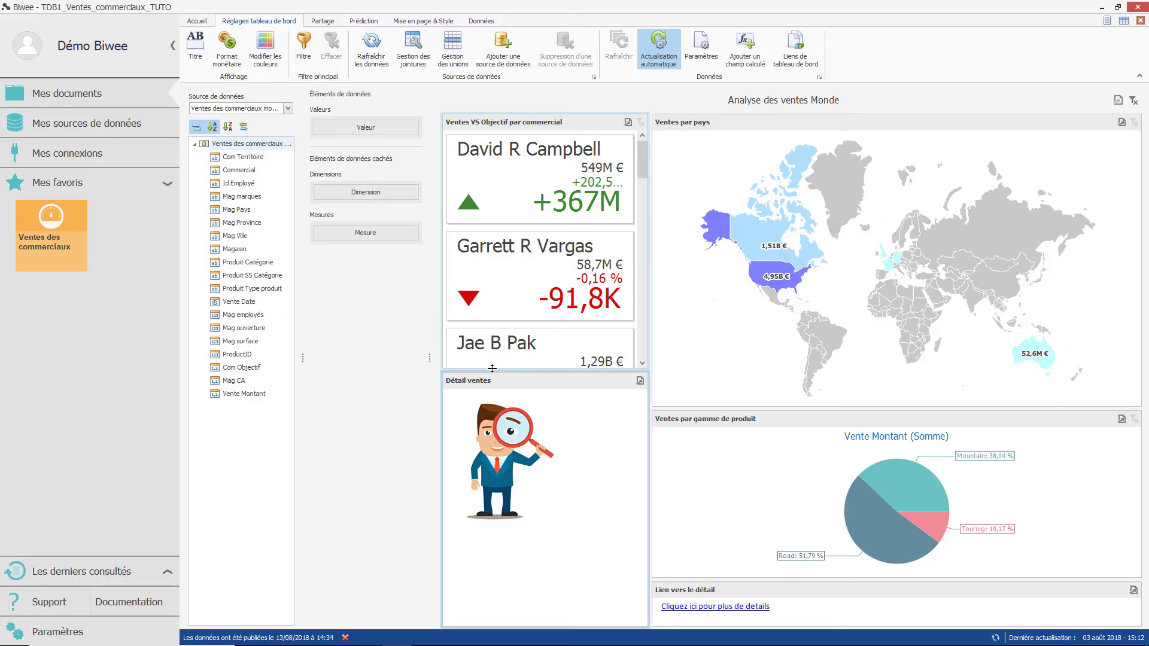